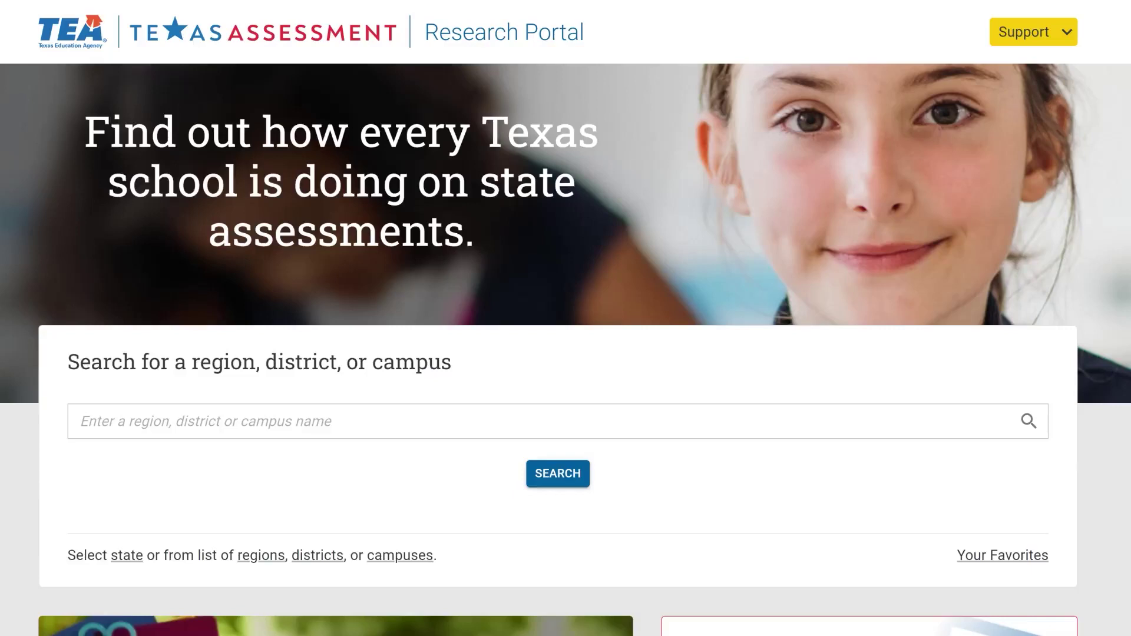
Choose state-level data, select TEXAS as the organization and mark it as a favorite
scroll(566, 318, down, 2)
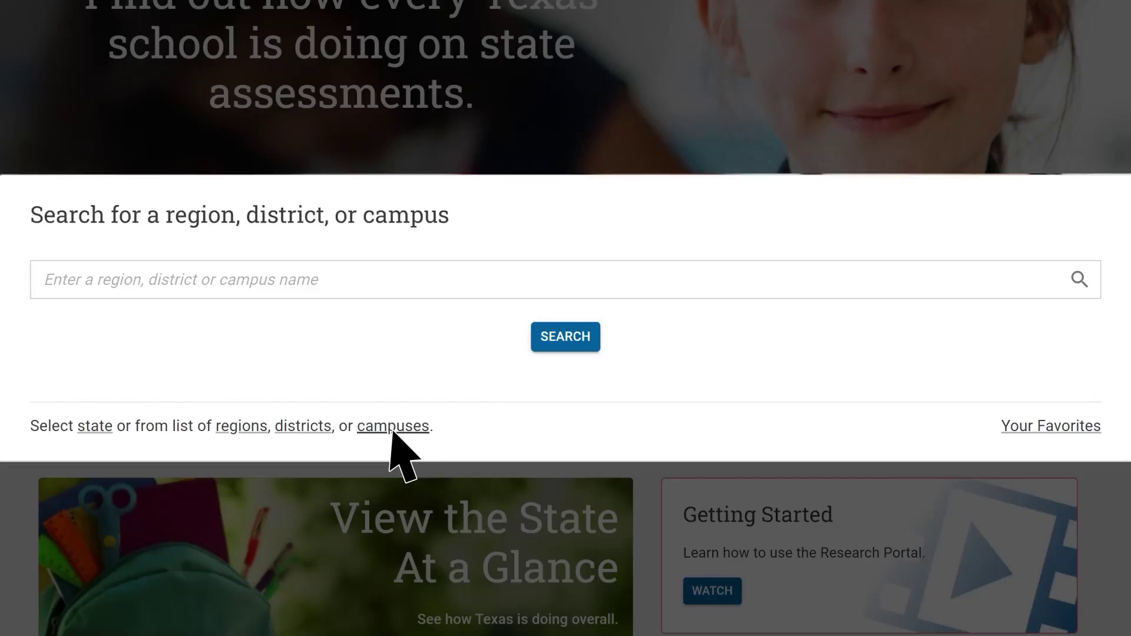
click(95, 429)
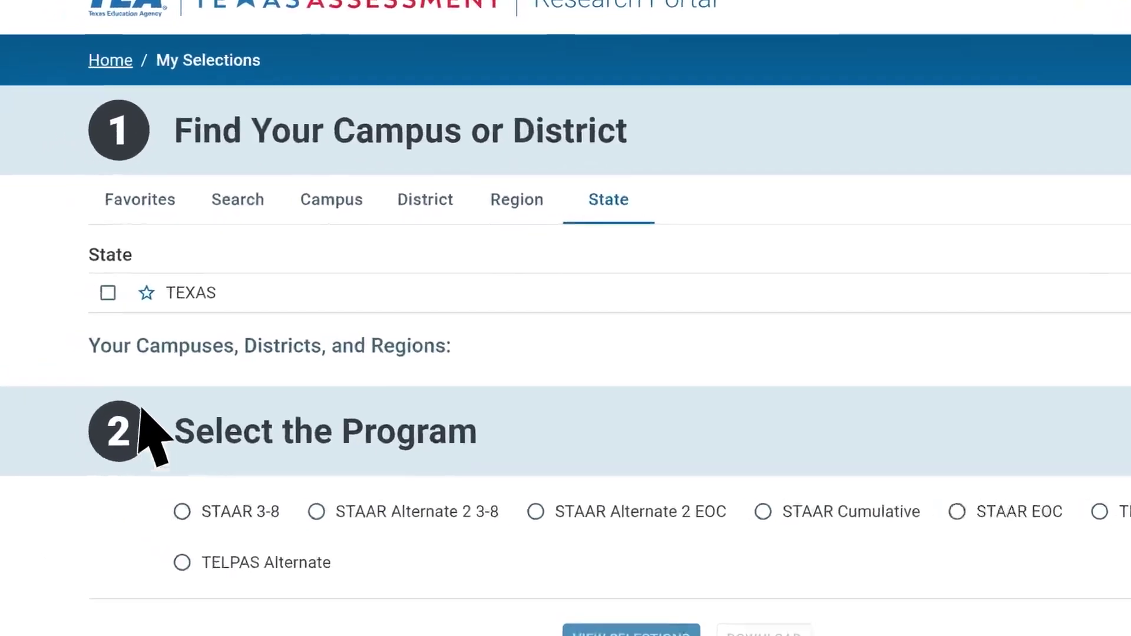
click(170, 300)
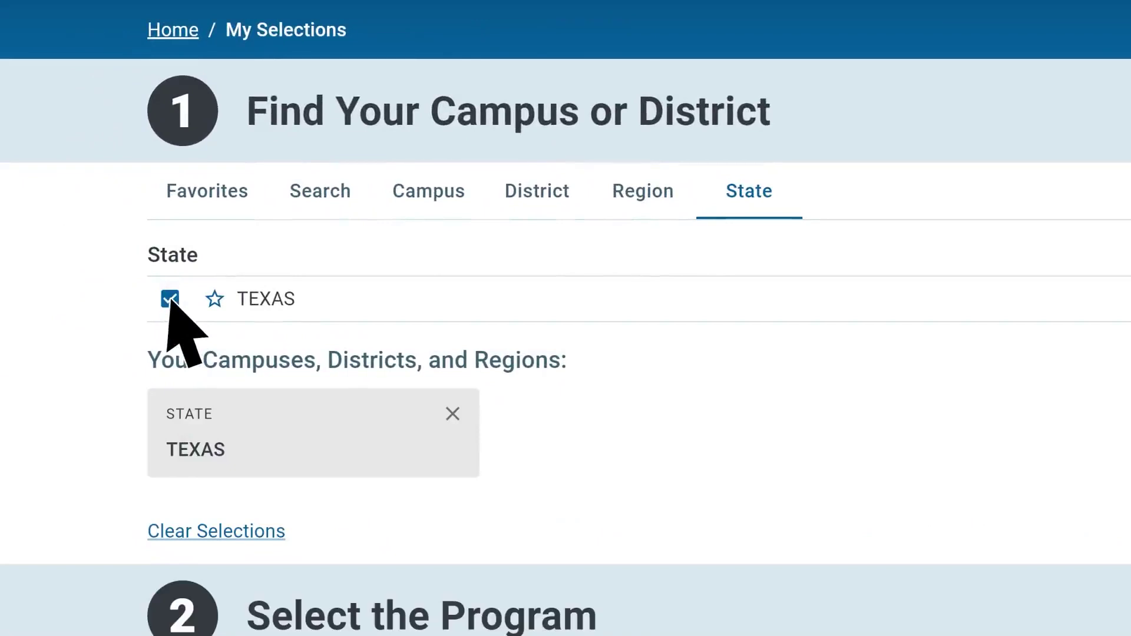
click(214, 299)
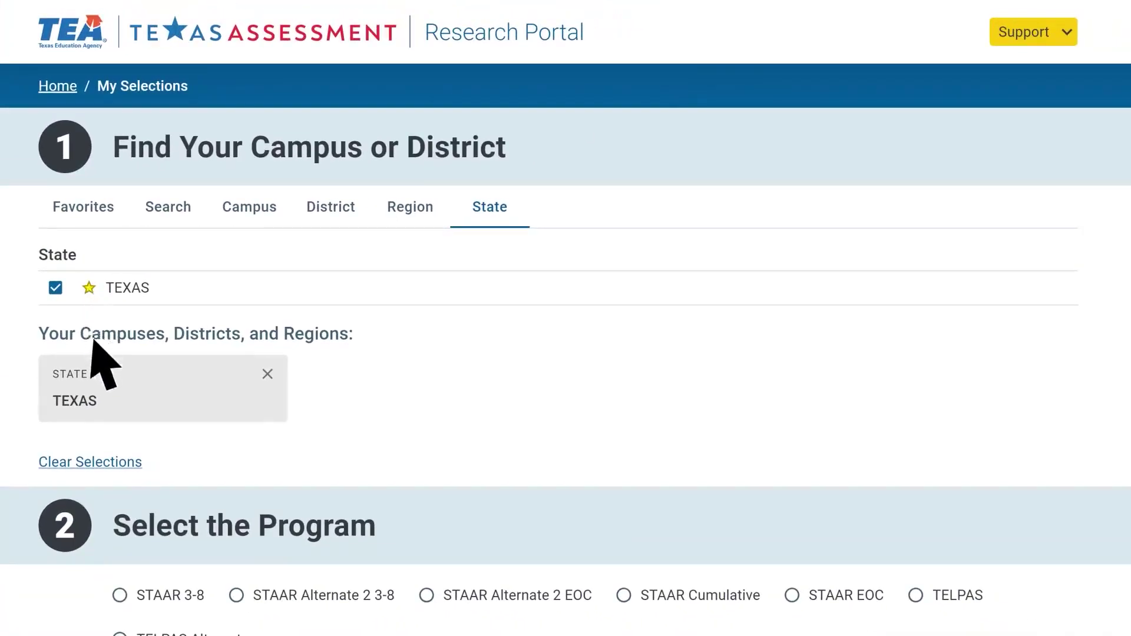
scroll(106, 430, down, 2)
scroll(112, 471, down, 2)
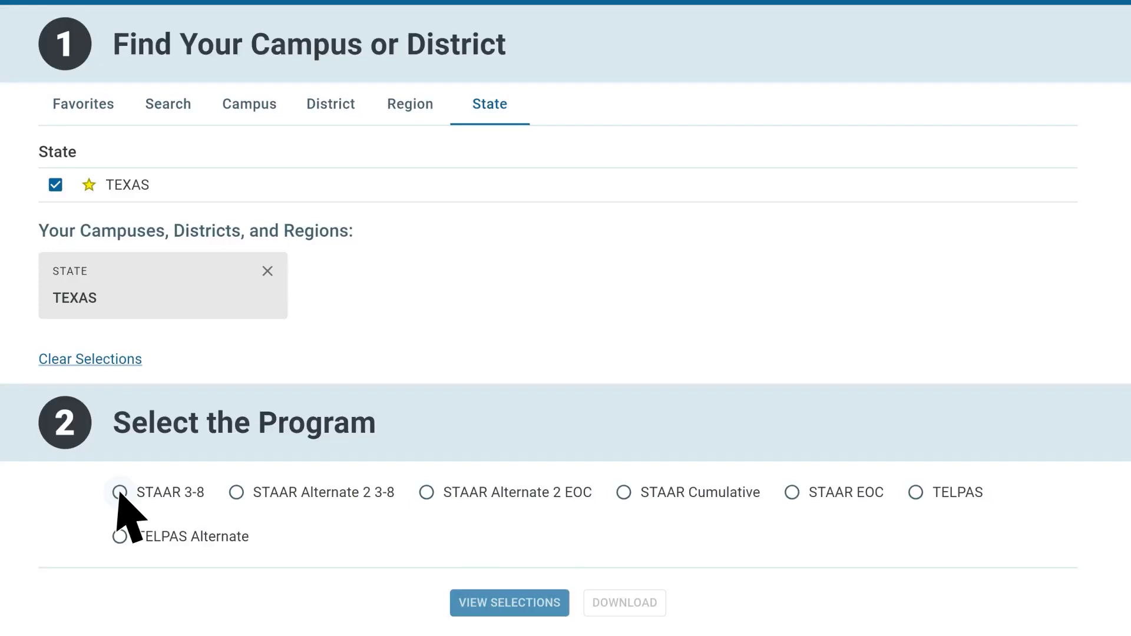
Preview reports for STAAR EOC, Alternate 2, Cumulative, TELPAS and TELPAS Alternate, ending on STAAR 3-8
click(119, 492)
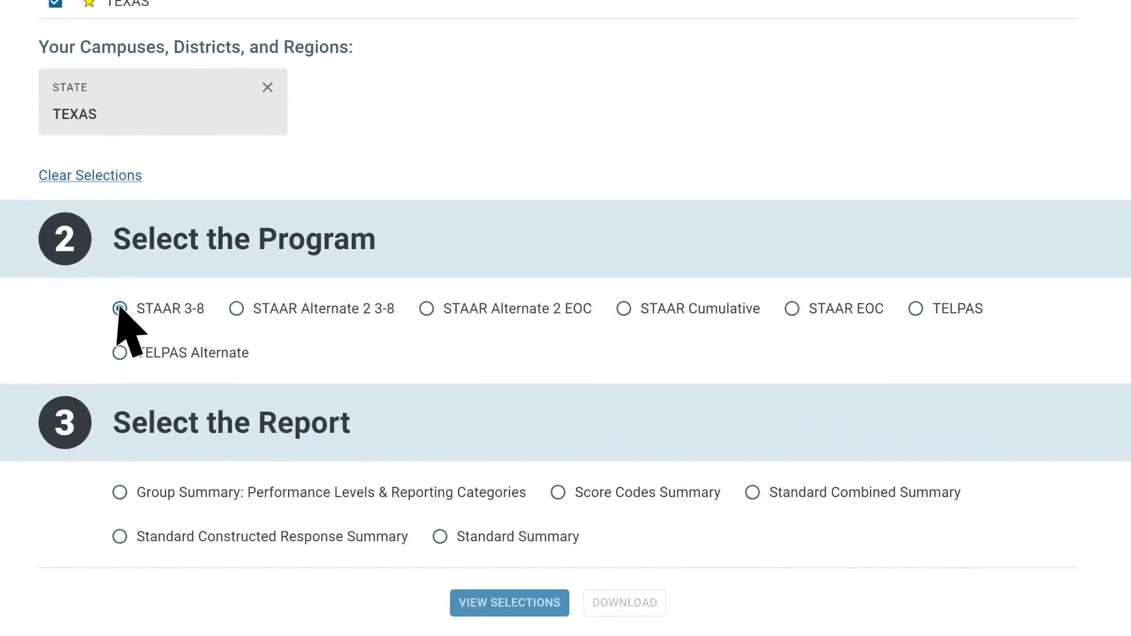
click(791, 308)
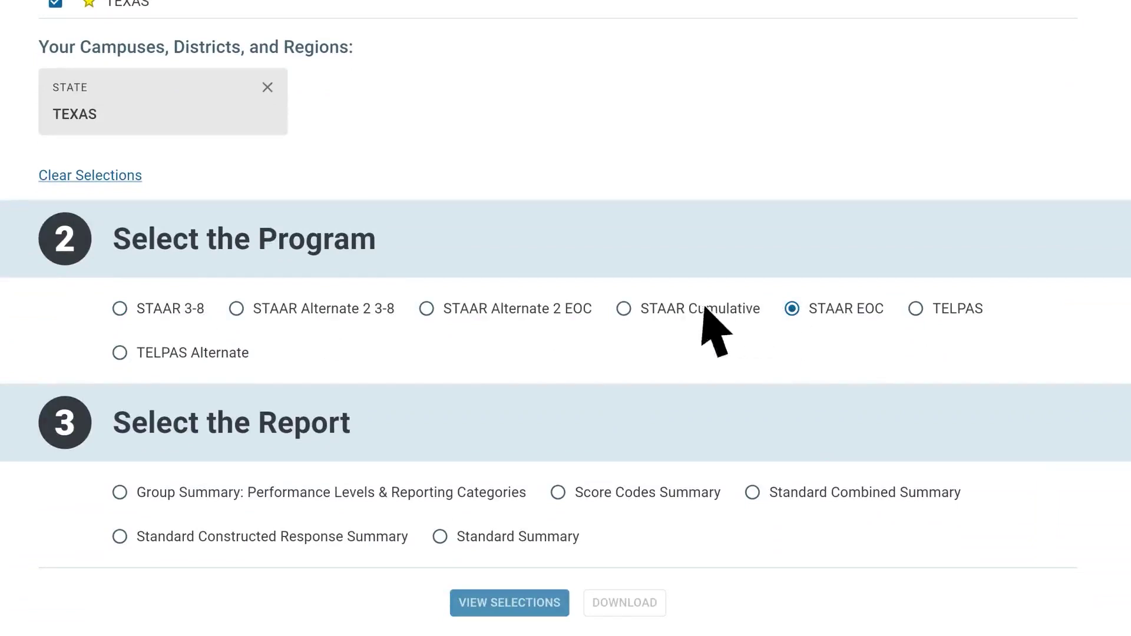
click(236, 309)
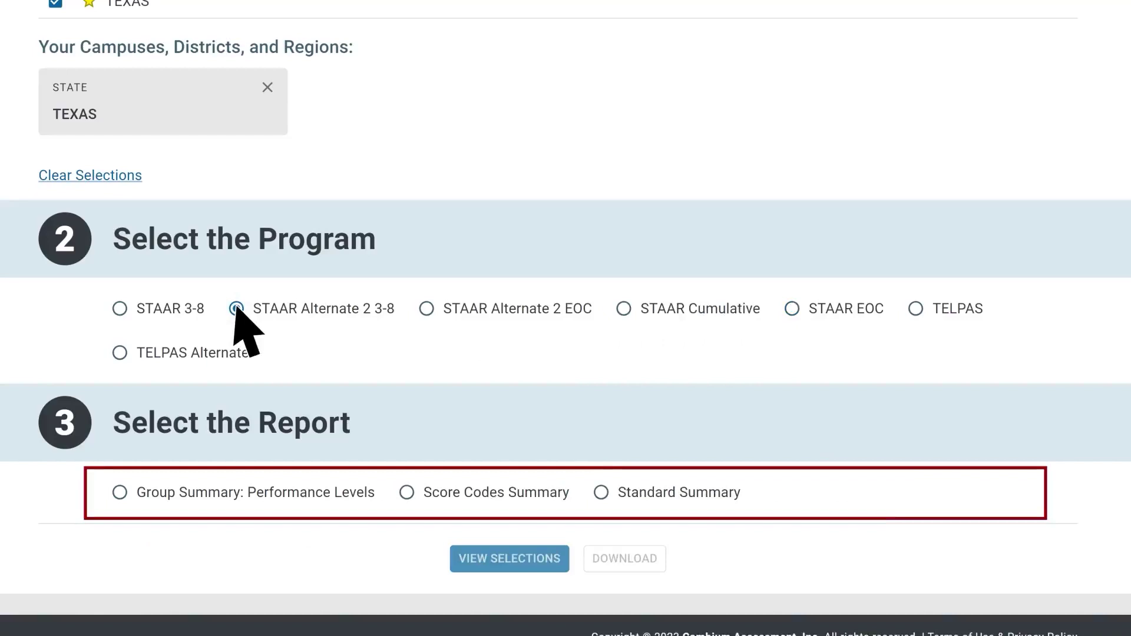
click(426, 310)
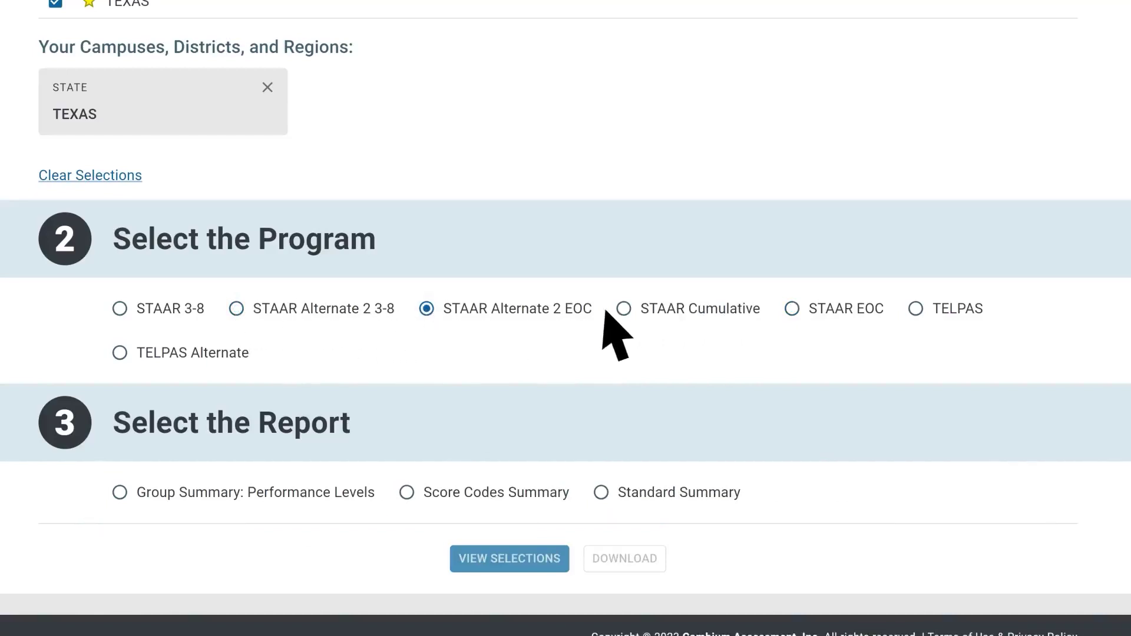
click(624, 309)
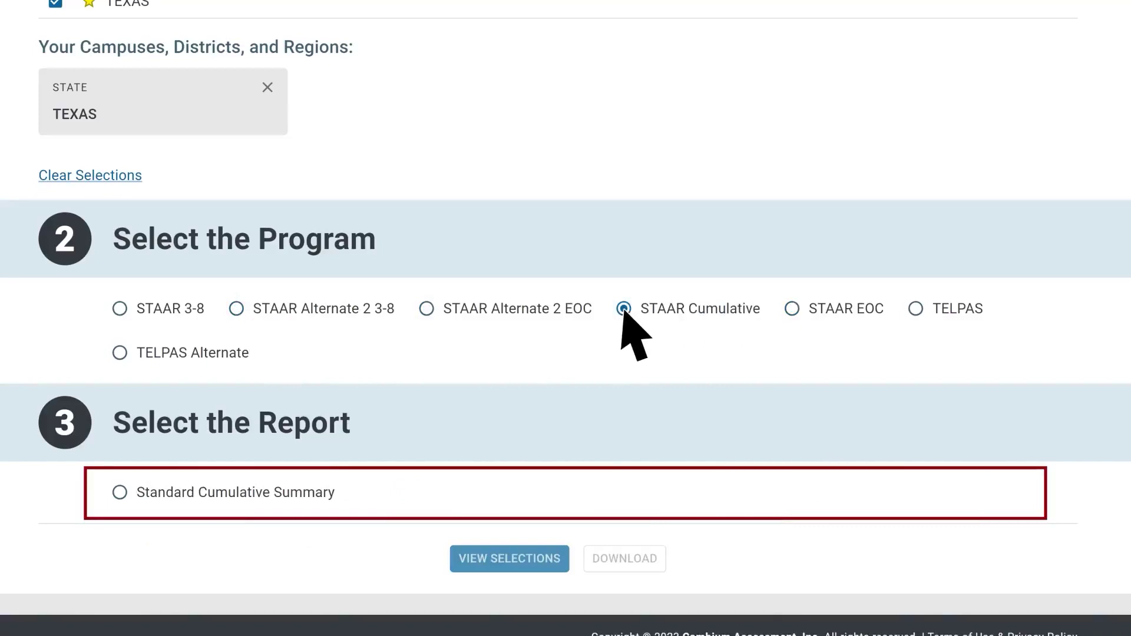
click(916, 308)
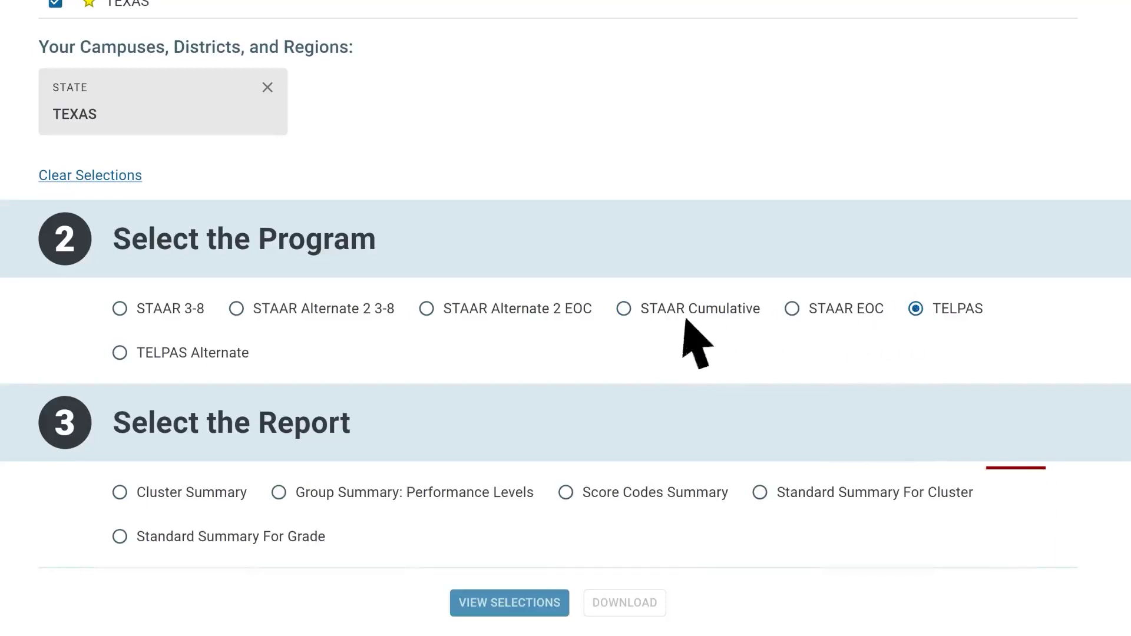
click(119, 353)
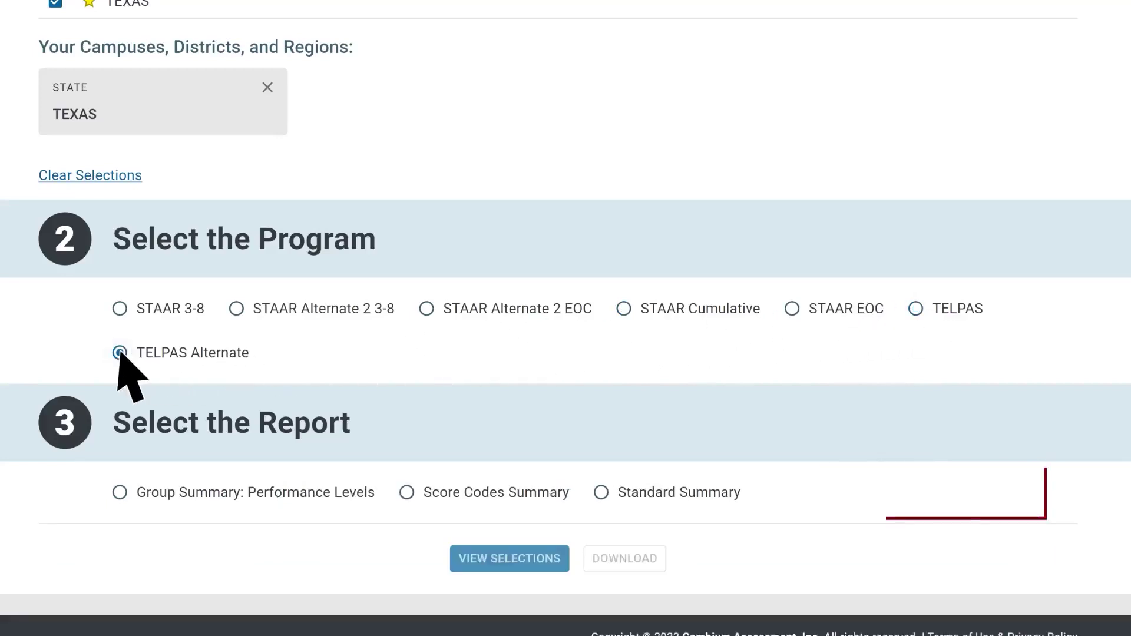
click(120, 308)
scroll(119, 309, down, 1)
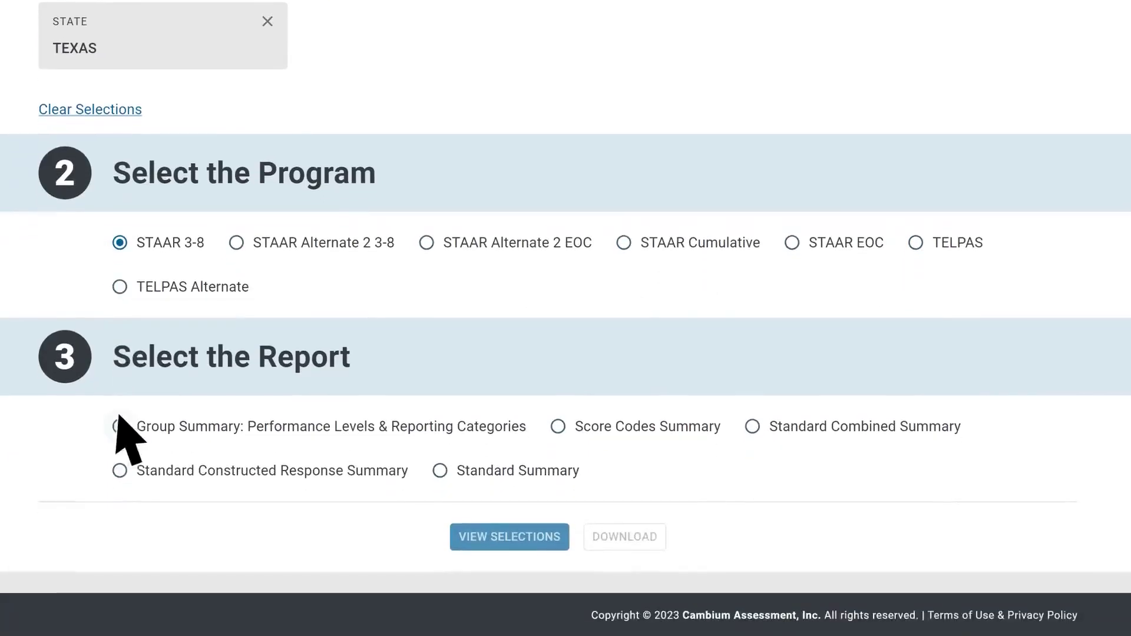
Select the Group Summary report for Spring 2023, Mathematics, Grade 3 and view it
click(119, 427)
scroll(120, 427, down, 6)
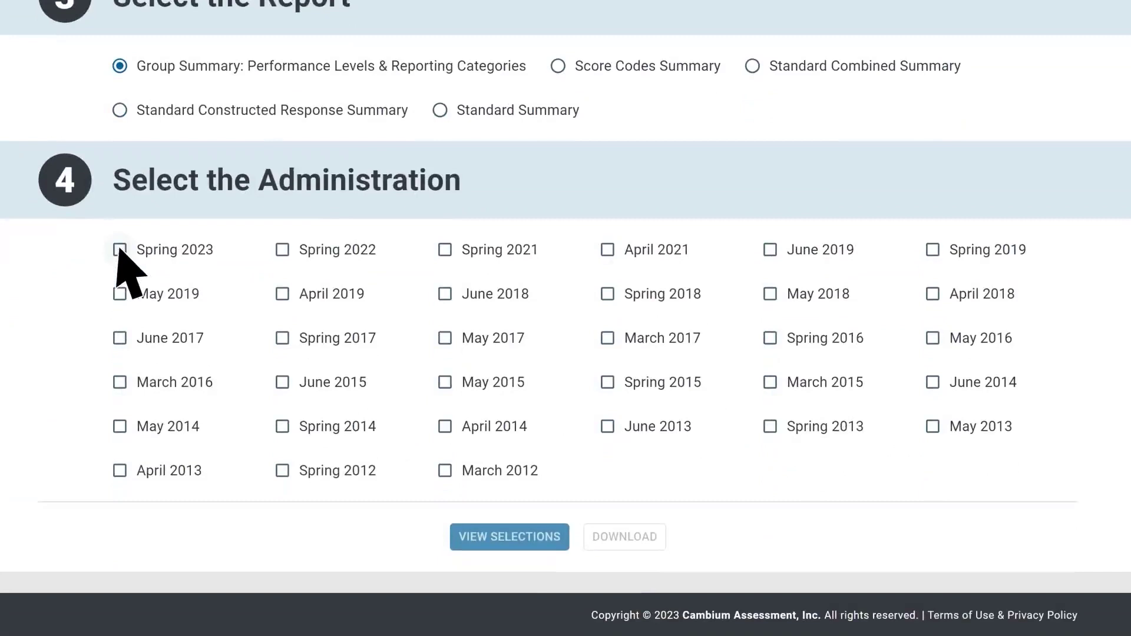
click(120, 250)
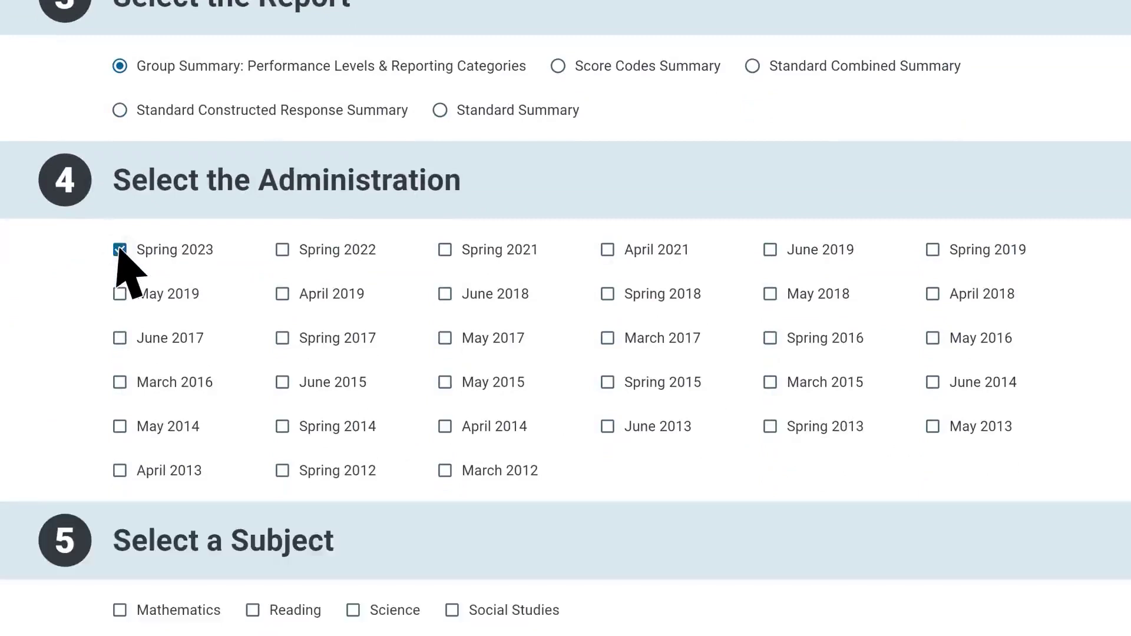
scroll(117, 413, down, 2)
click(120, 471)
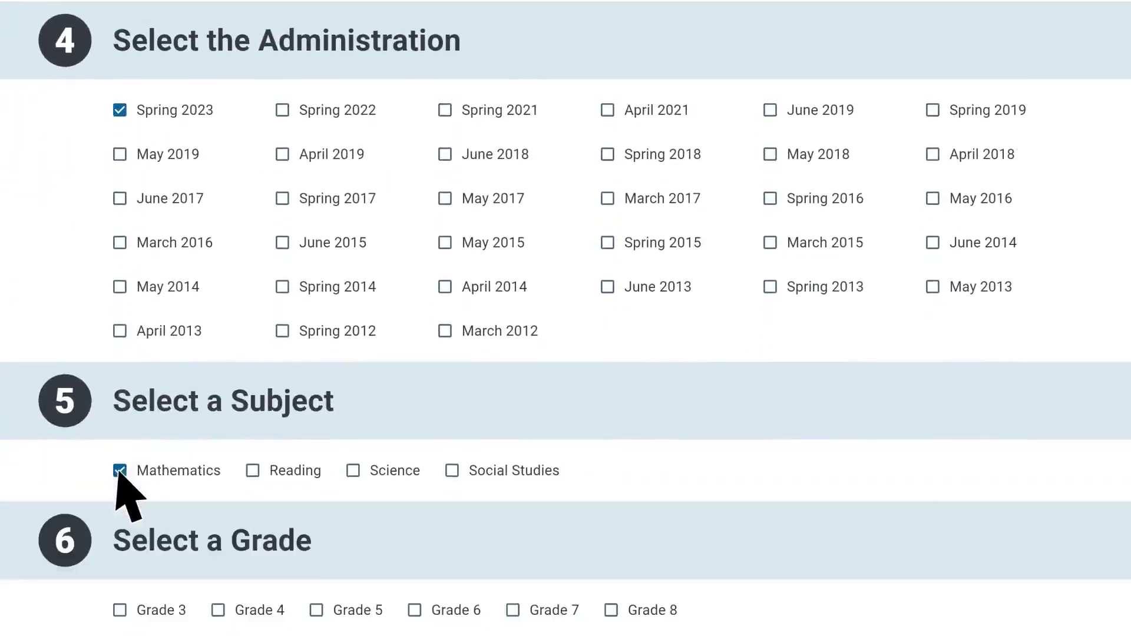
scroll(119, 471, down, 2)
click(120, 470)
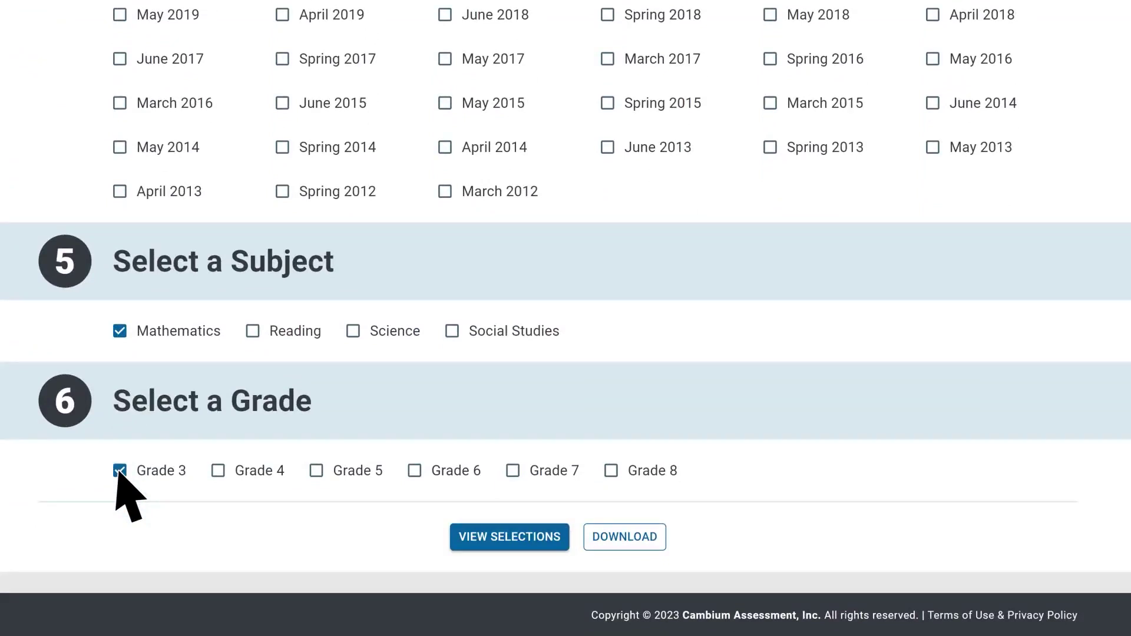
click(510, 537)
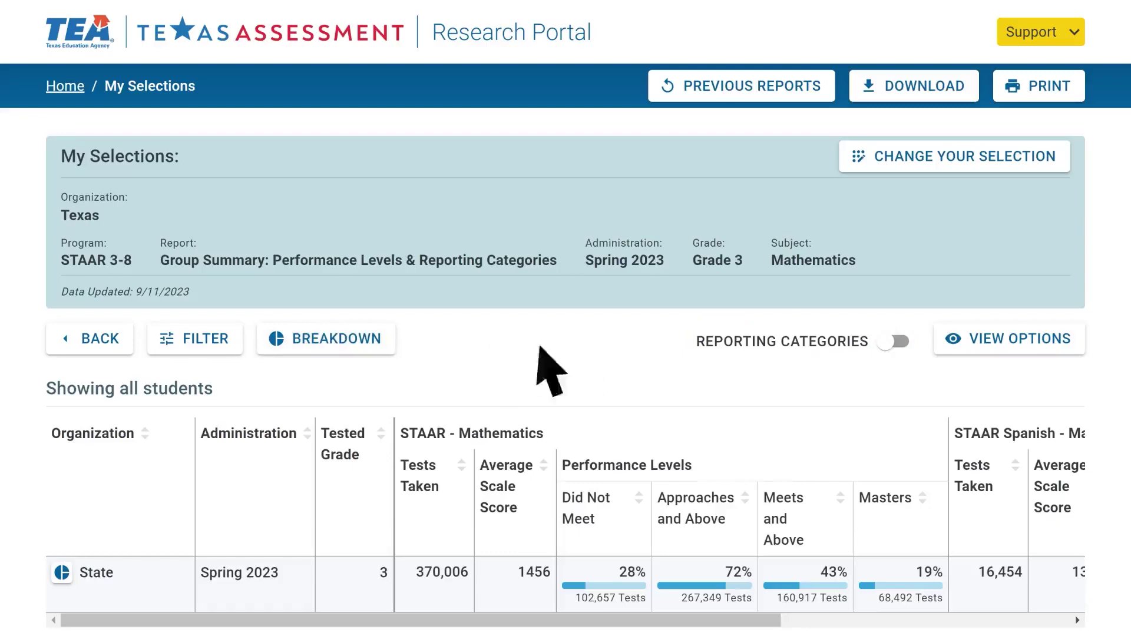
Filter the report to Male and Not Economically Disadvantaged student groups, combined with And
click(192, 347)
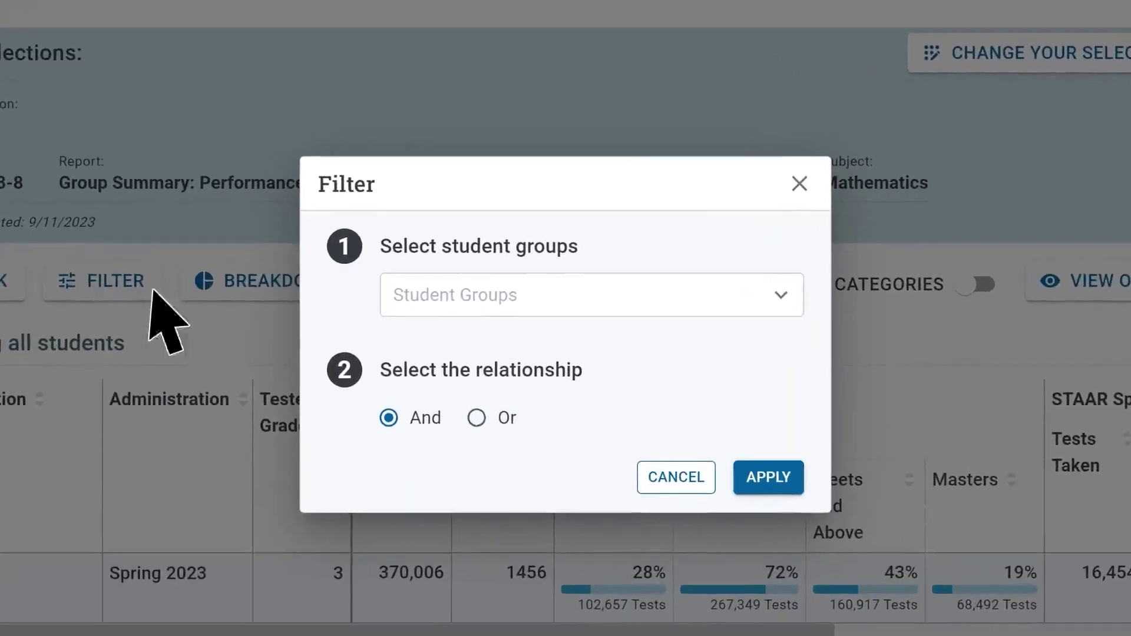
click(778, 297)
click(407, 391)
scroll(405, 389, down, 7)
click(408, 560)
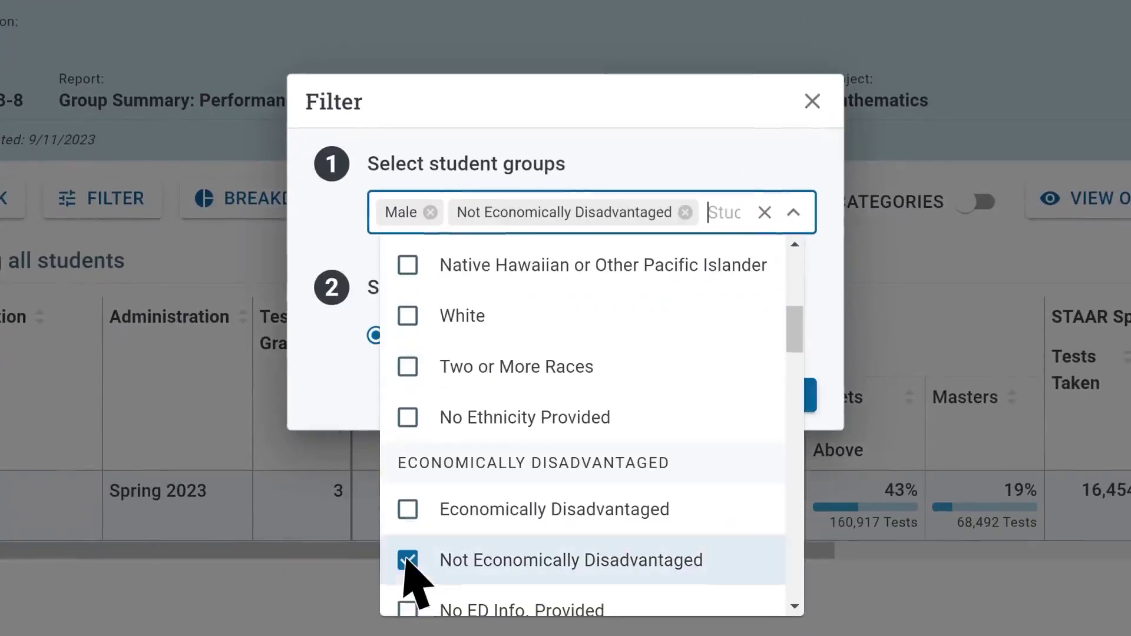
click(793, 158)
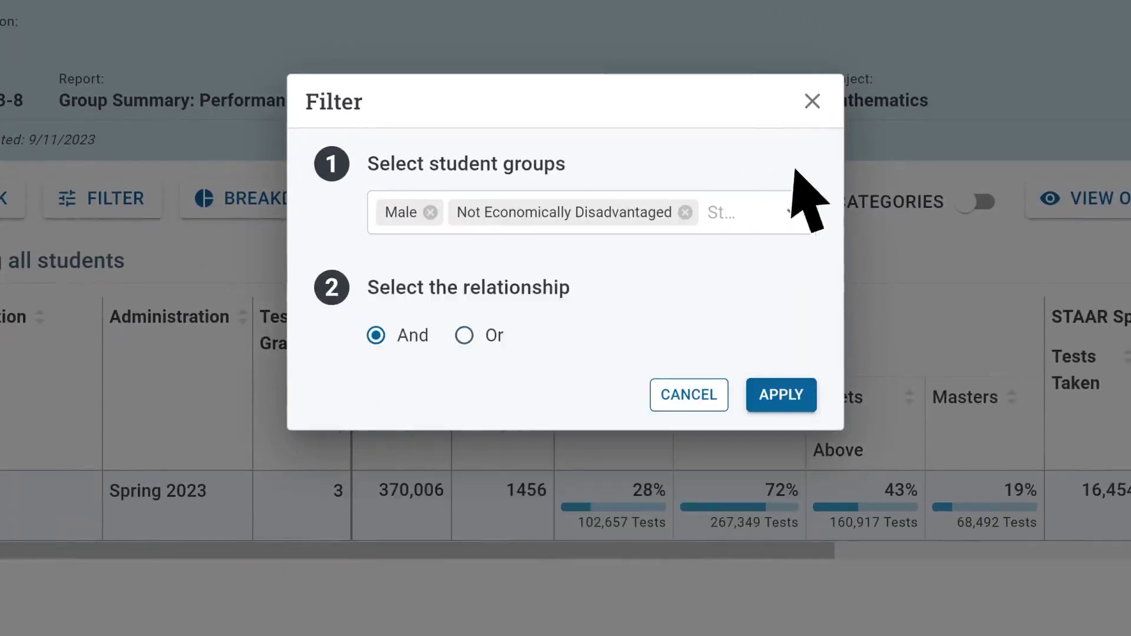
click(781, 396)
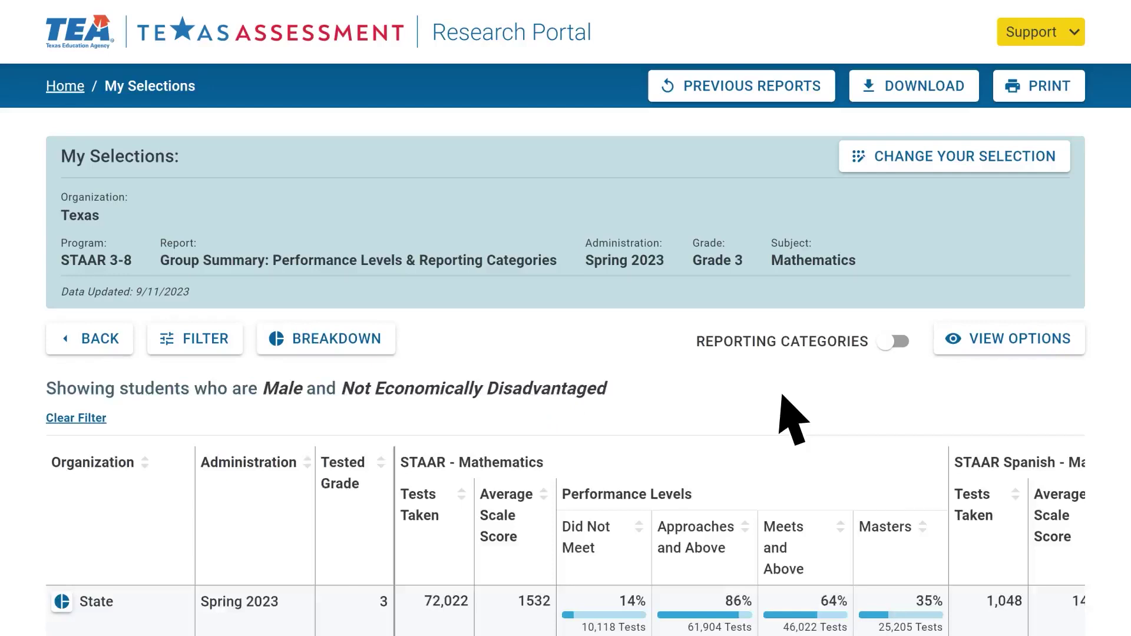
Apply an Ethnicity demographic breakdown and scroll through the ethnic group rows
click(331, 346)
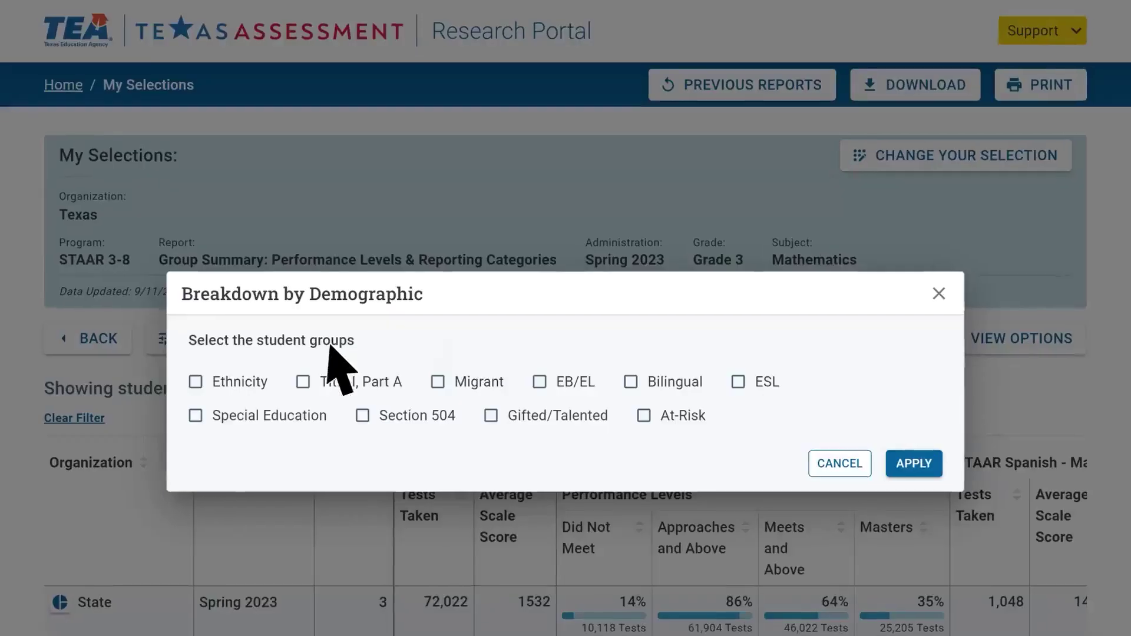
click(196, 381)
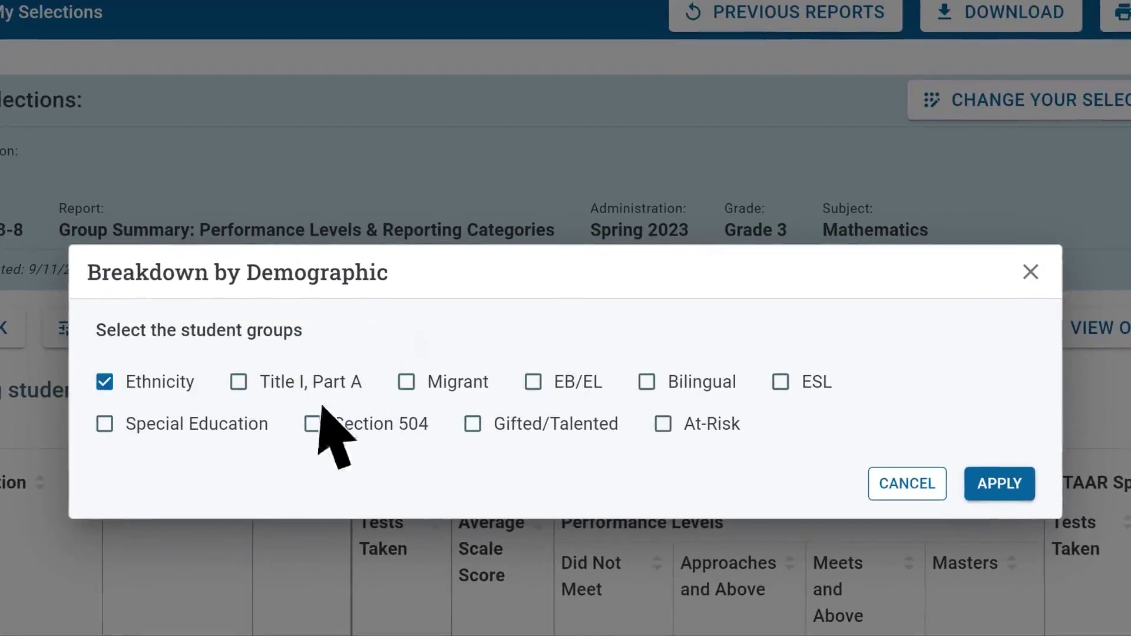
click(1000, 485)
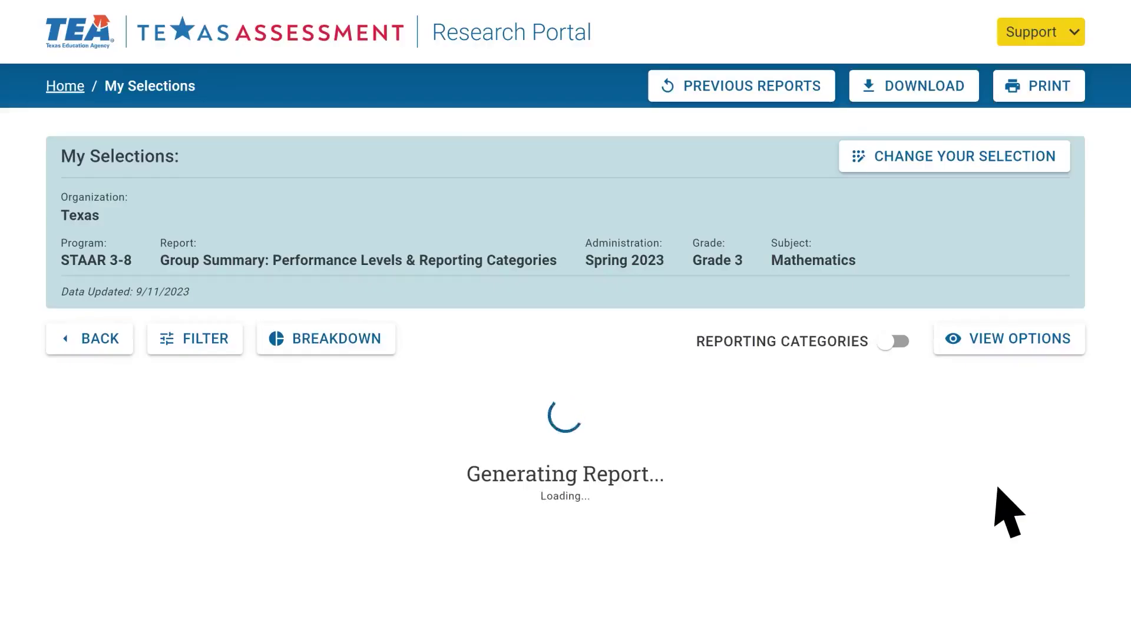
scroll(1005, 500, down, 10)
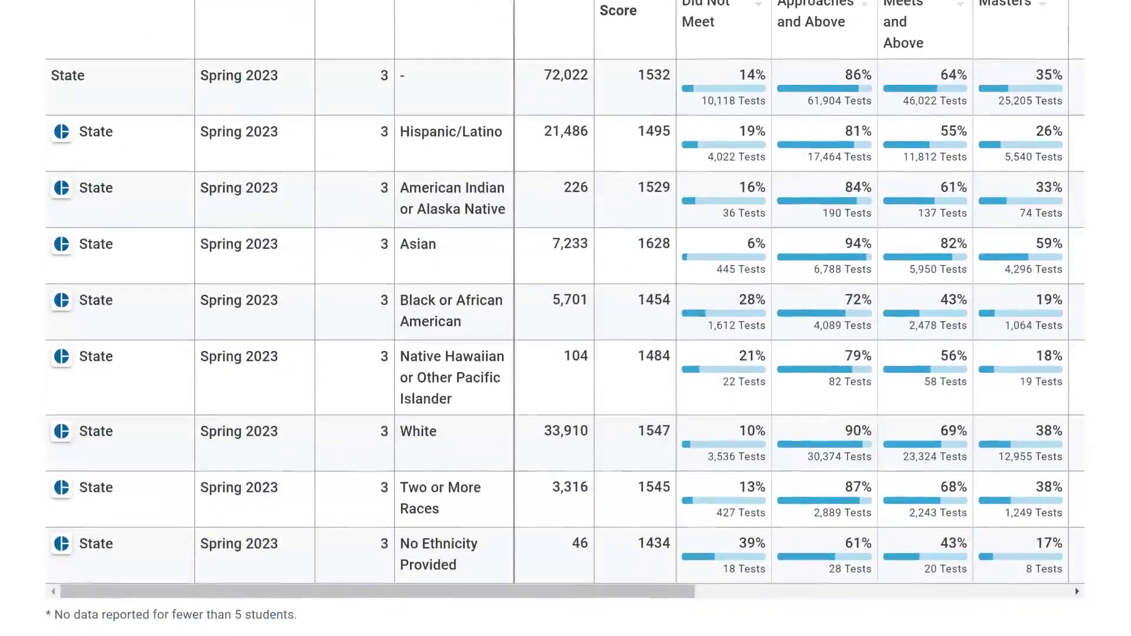
scroll(939, 232, up, 10)
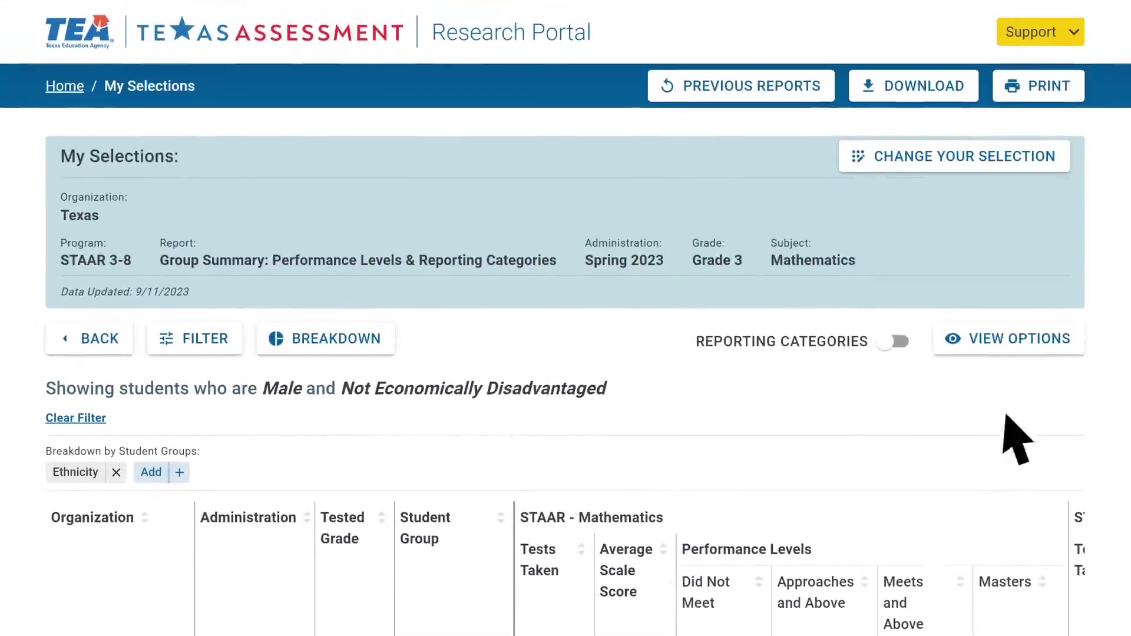
Hide the STAAR Spanish - Mathematics and Tests Taken columns, then switch on Reporting Categories
click(1013, 341)
click(167, 436)
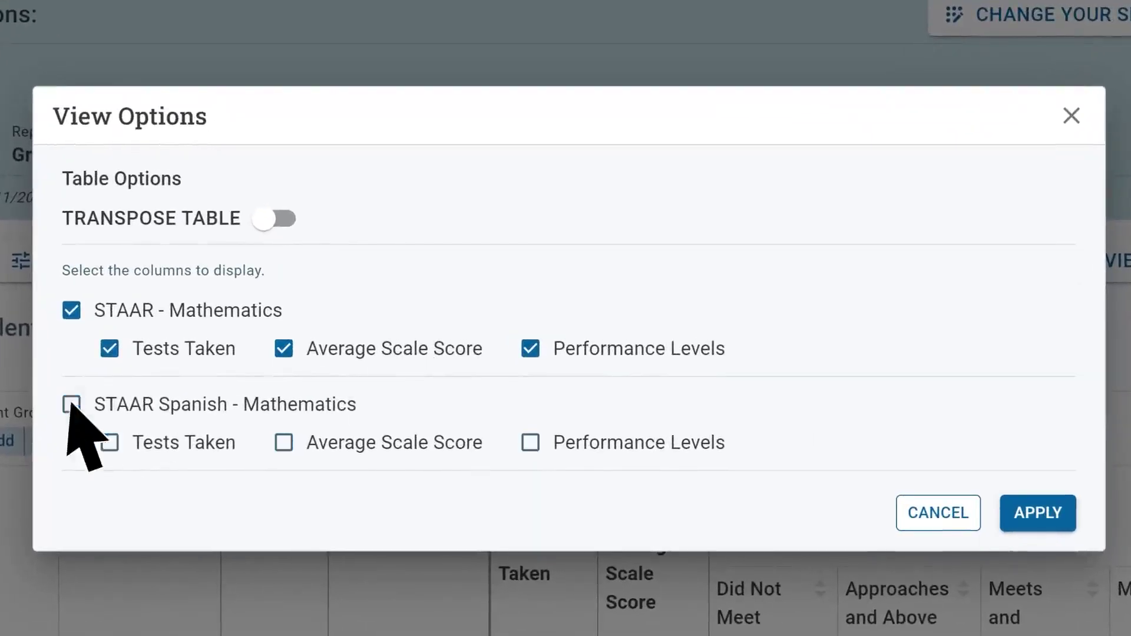
click(109, 348)
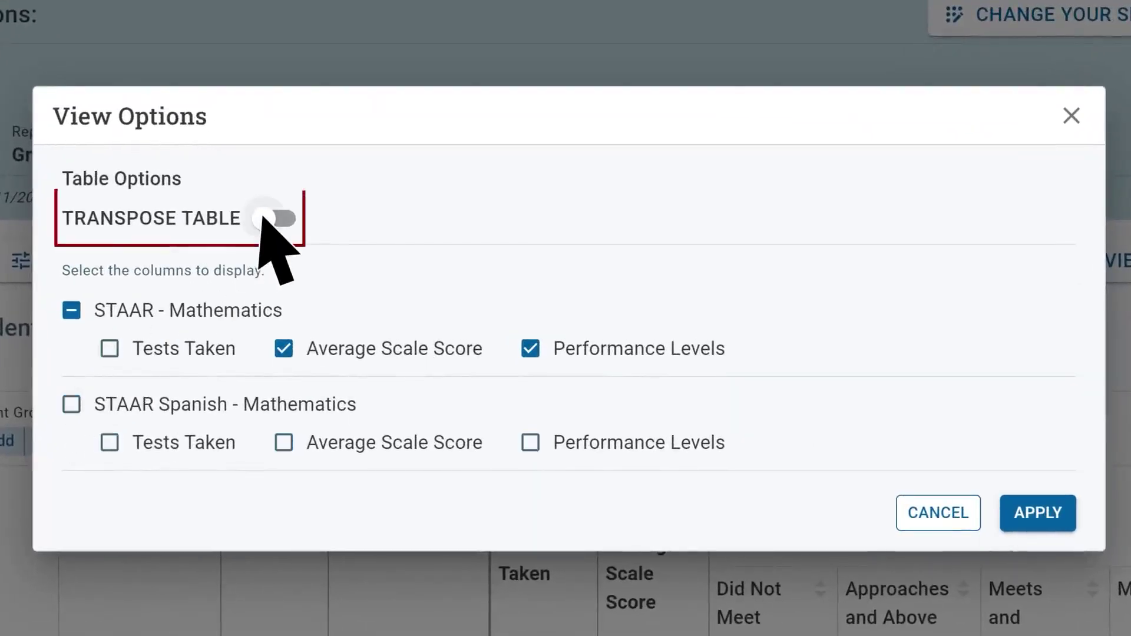
click(1010, 508)
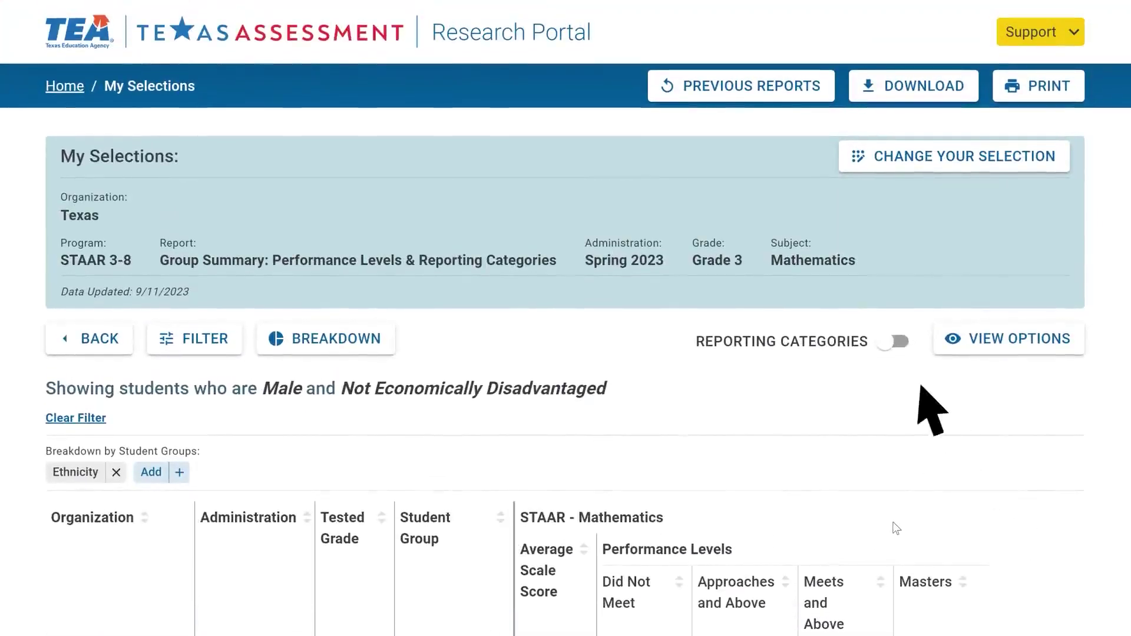
click(896, 287)
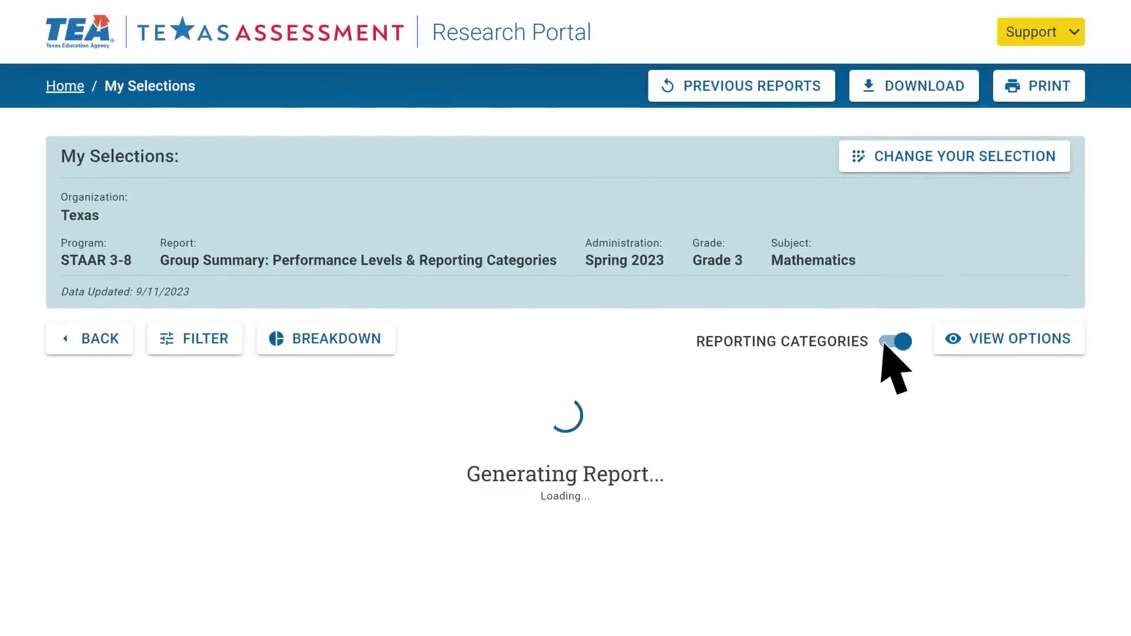
Review the report's available download file formats and close without downloading
click(914, 89)
click(799, 388)
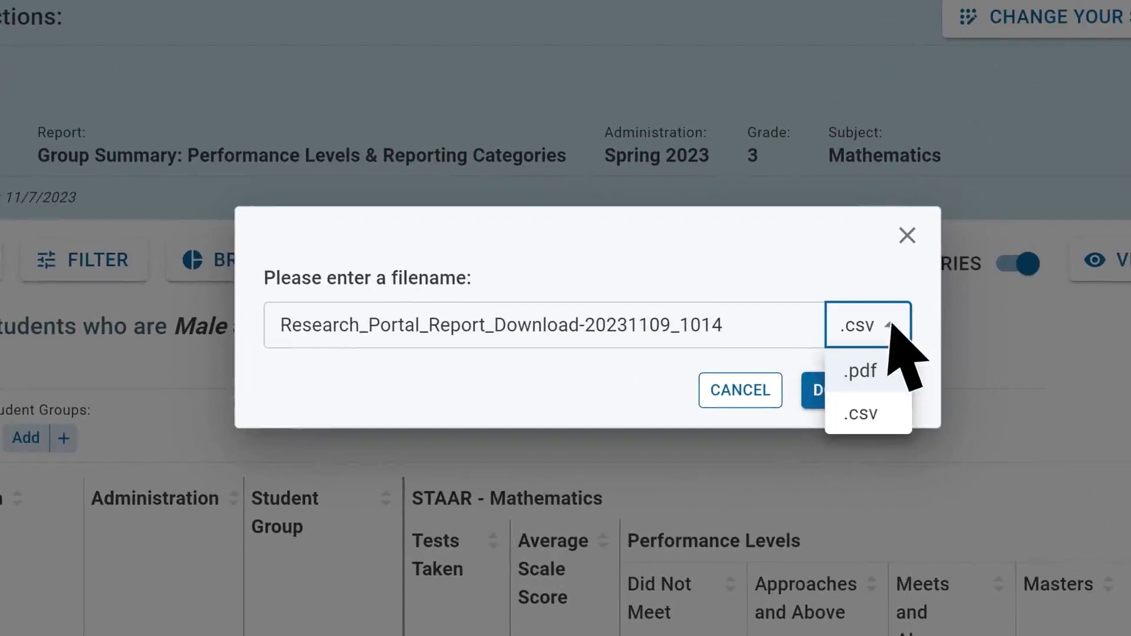
click(908, 235)
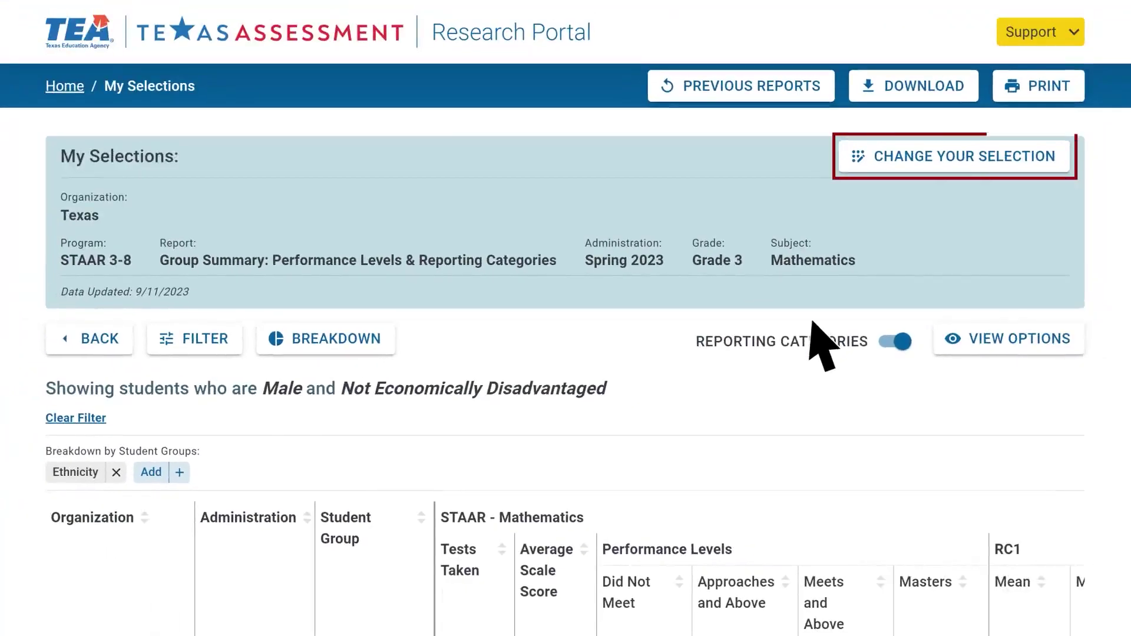
Leave the report via Change Your Selection, check Support resources, and return to Home
click(960, 162)
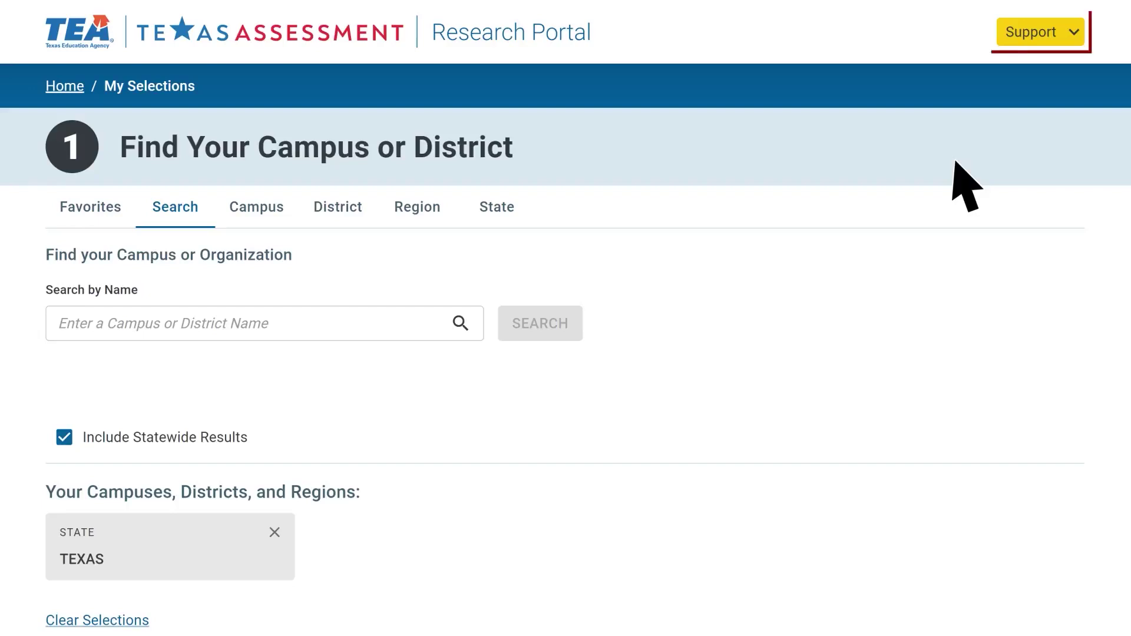
click(1061, 44)
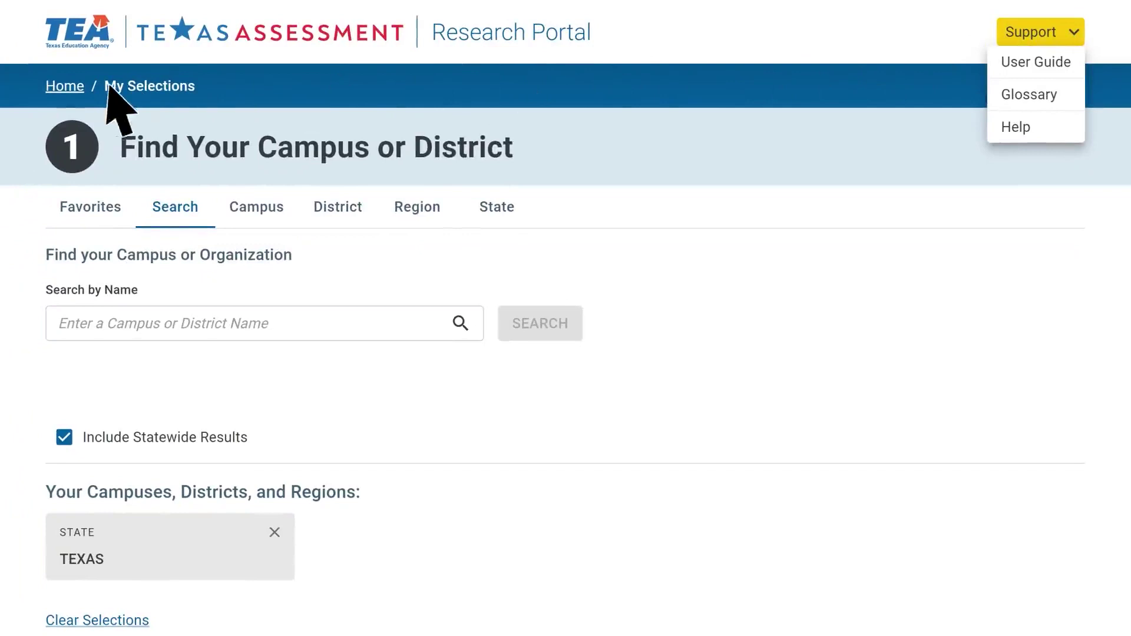
click(59, 87)
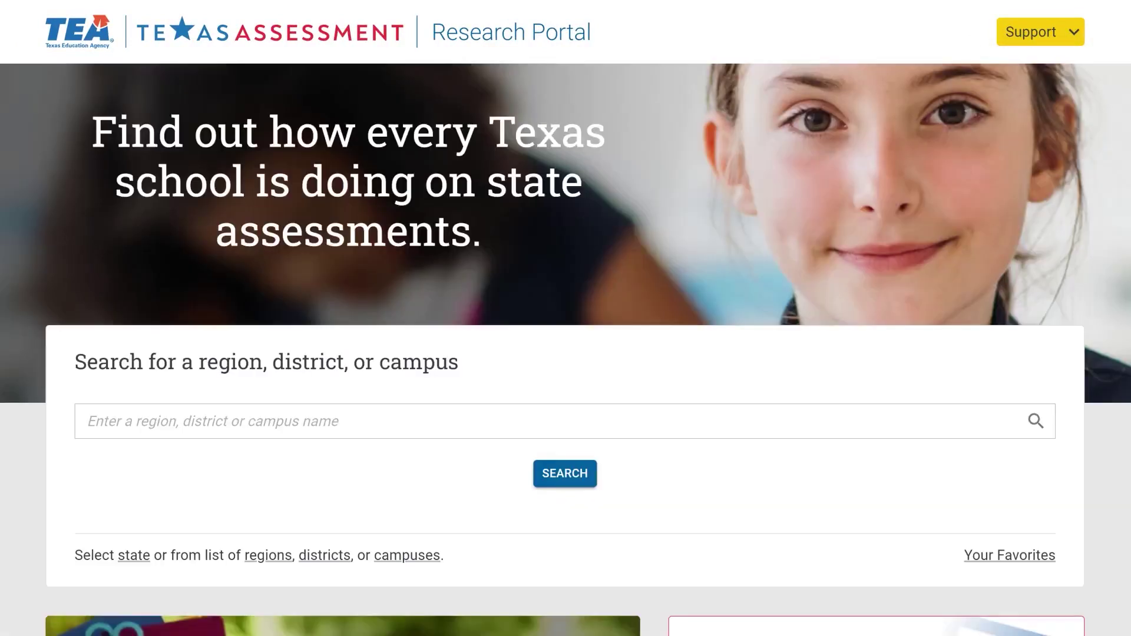